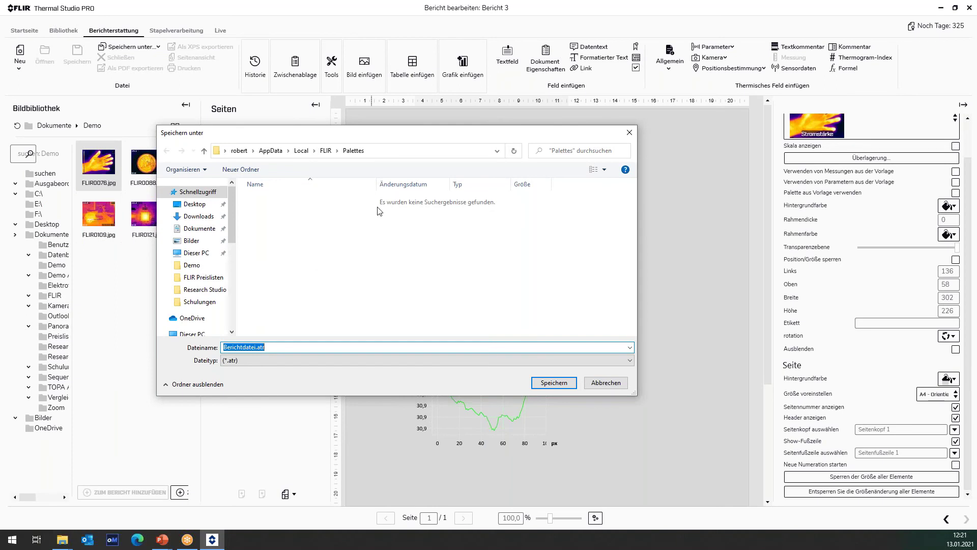
Step: Save the report as Berichtdatei.atr in the Demo folder and export it there as Berichtdatei.pdf
left_click(202, 267)
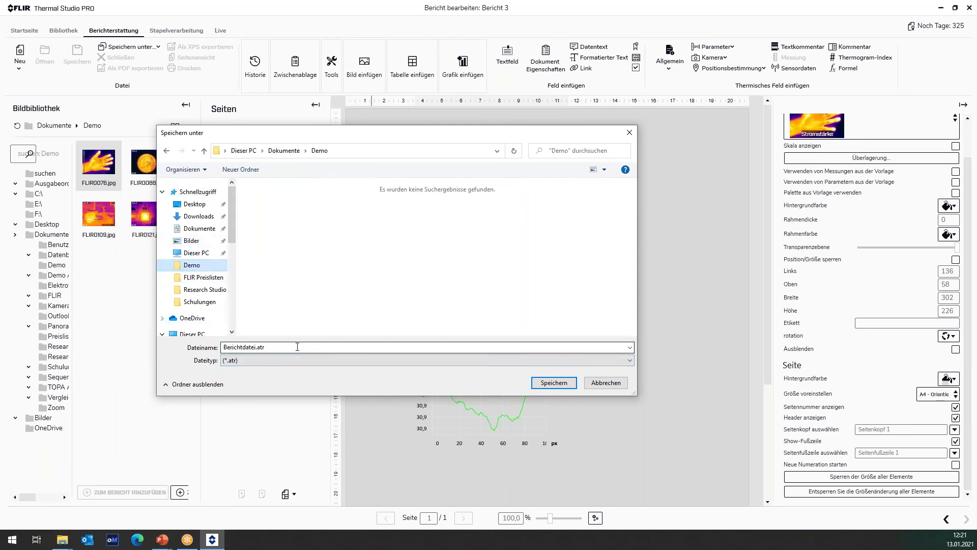
left_click(553, 382)
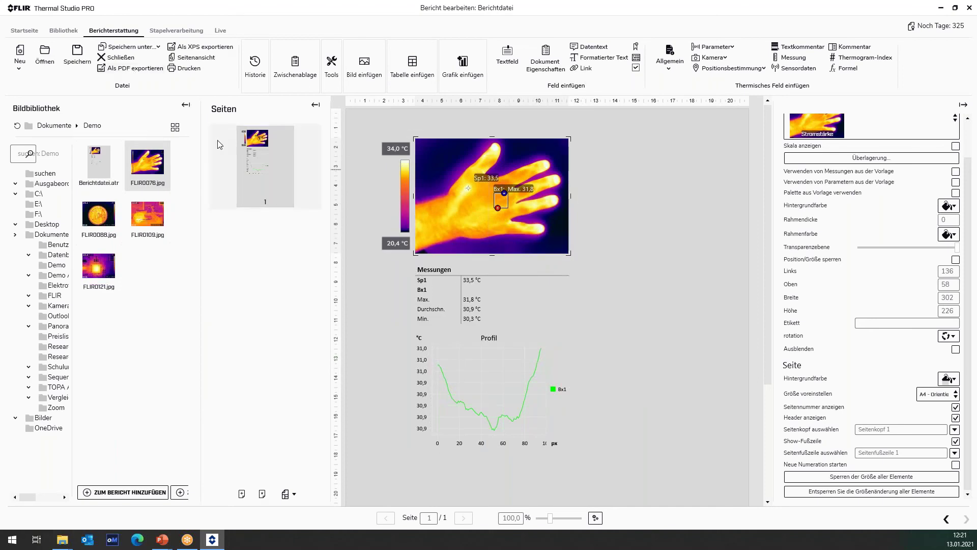
left_click(141, 72)
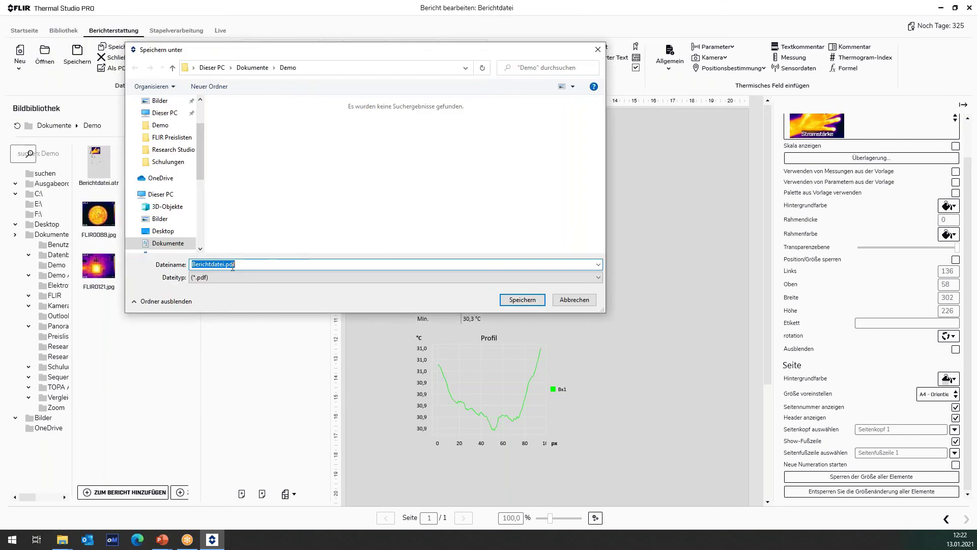
left_click(521, 301)
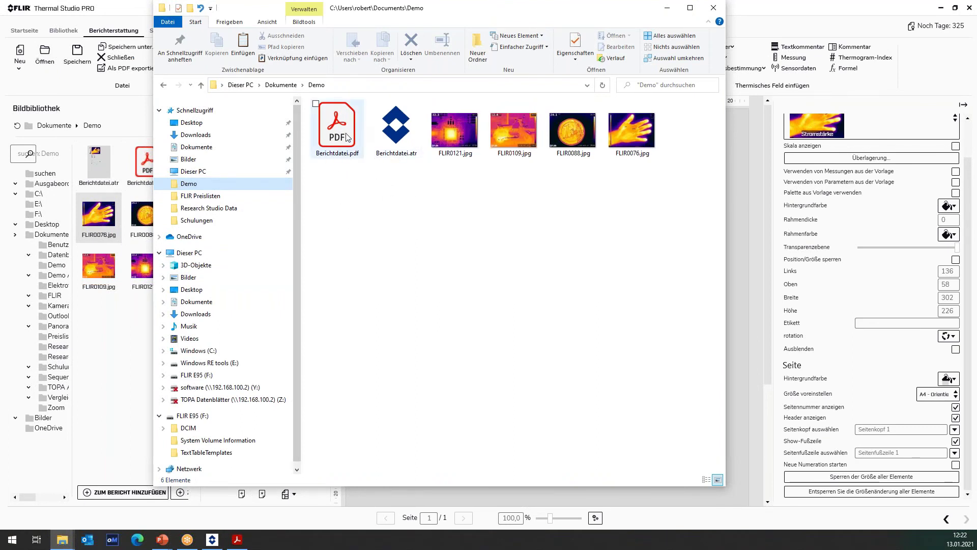
key("alt+F4")
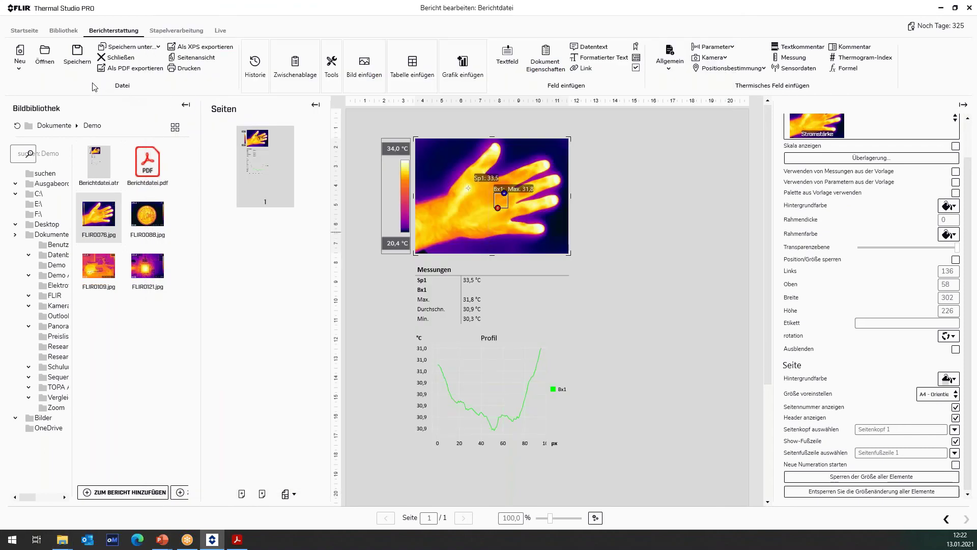
Step: Create a blank report, and reopen the saved report Berichtdatei.atr from the Demo folder
left_click(19, 65)
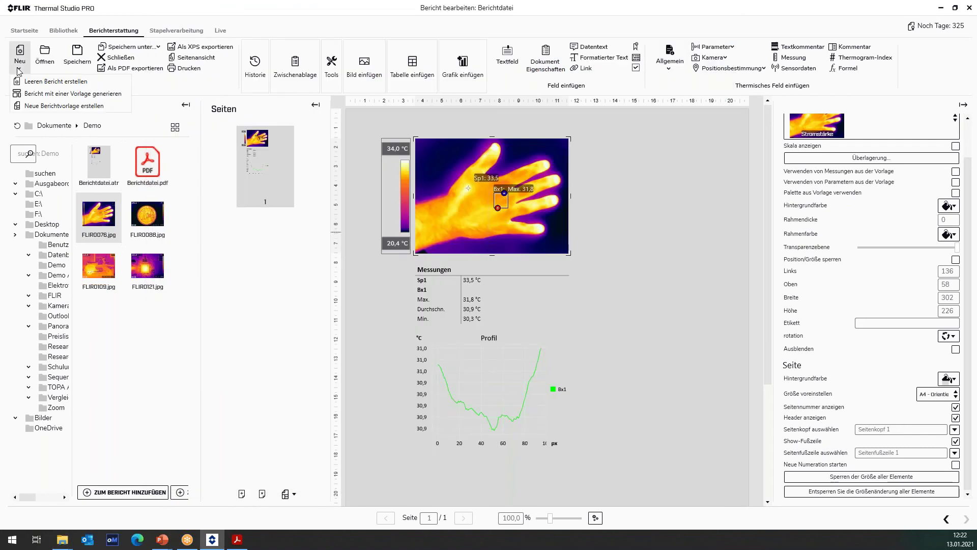
left_click(53, 82)
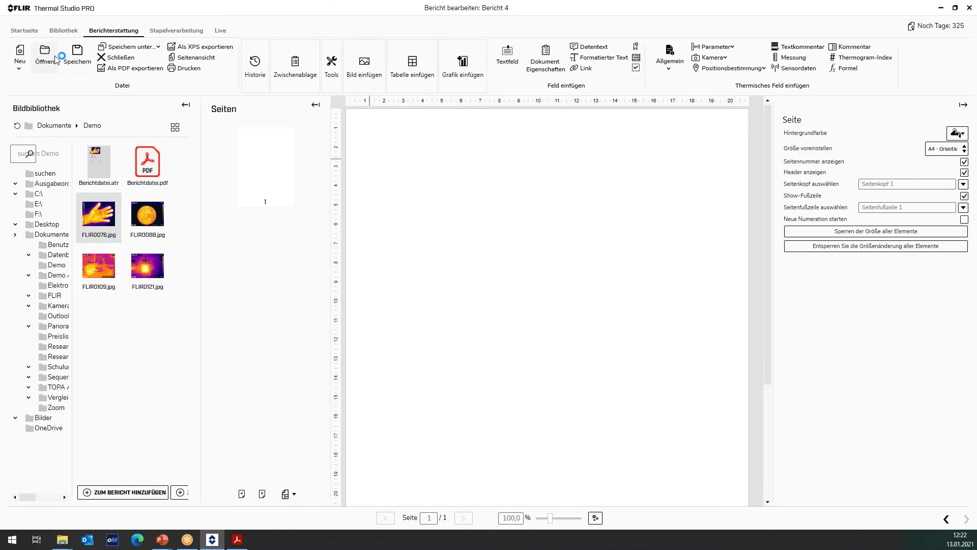
left_click(45, 54)
left_click(299, 123)
left_click(523, 300)
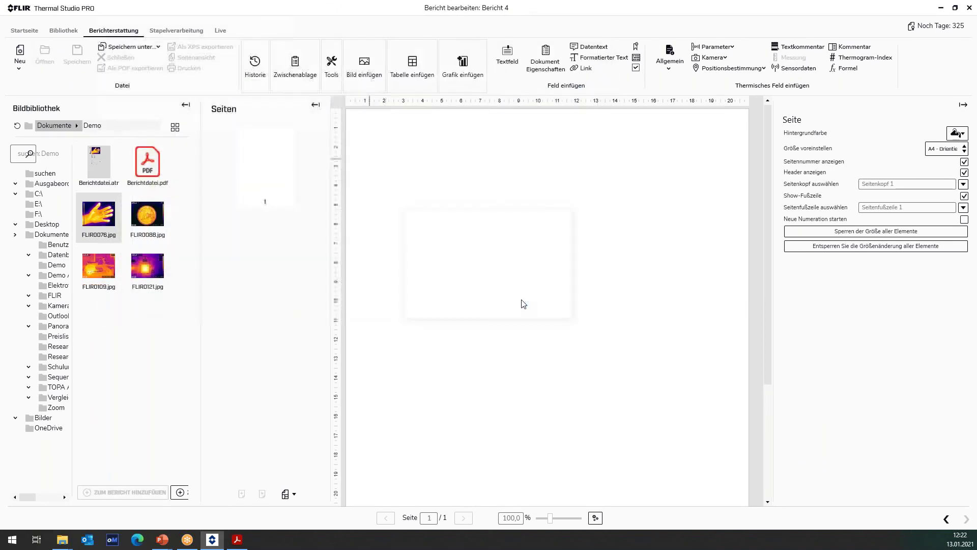
Step: Open the report's hand thermogram for viewing and close it without changes
left_click(511, 239)
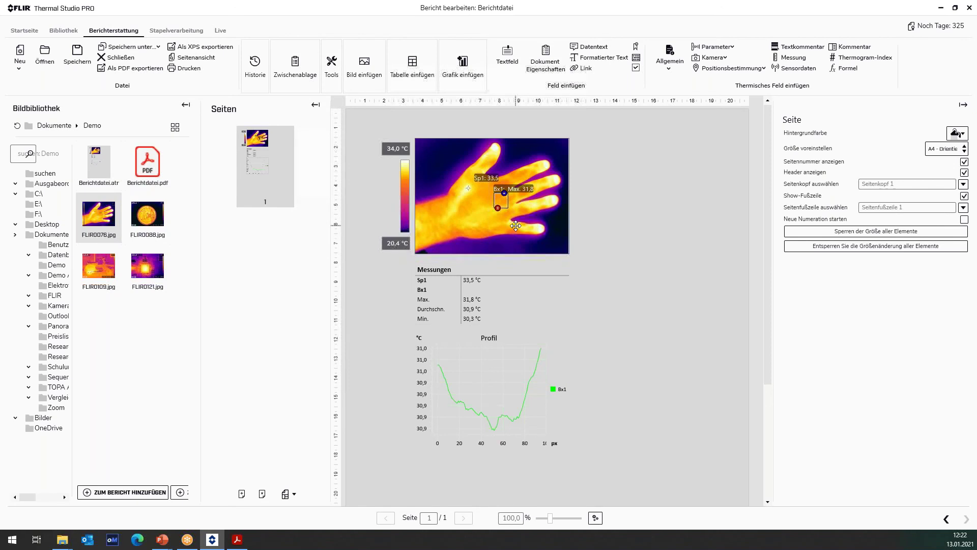
double_click(516, 226)
key("Escape")
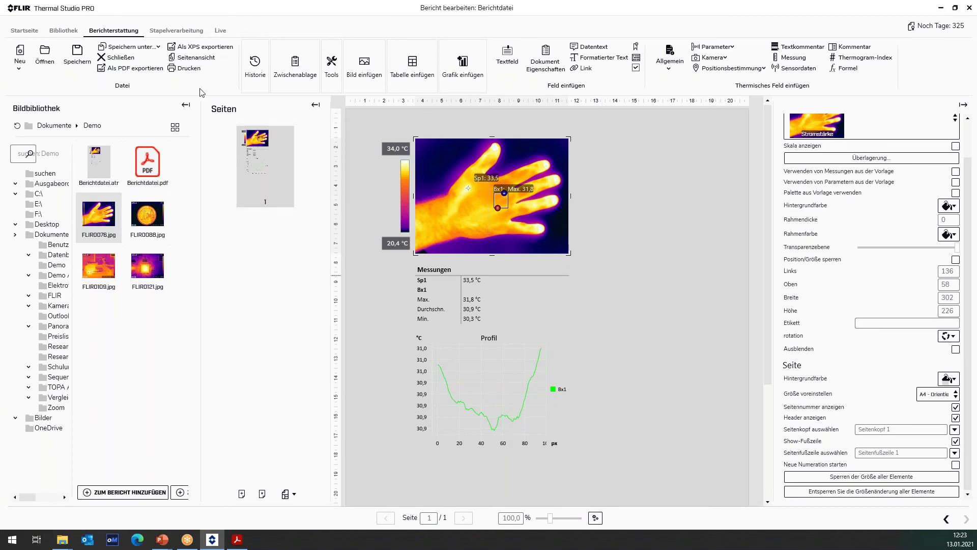
Step: Switch to batch processing and start a new batch with an empty job list
left_click(188, 31)
left_click(21, 32)
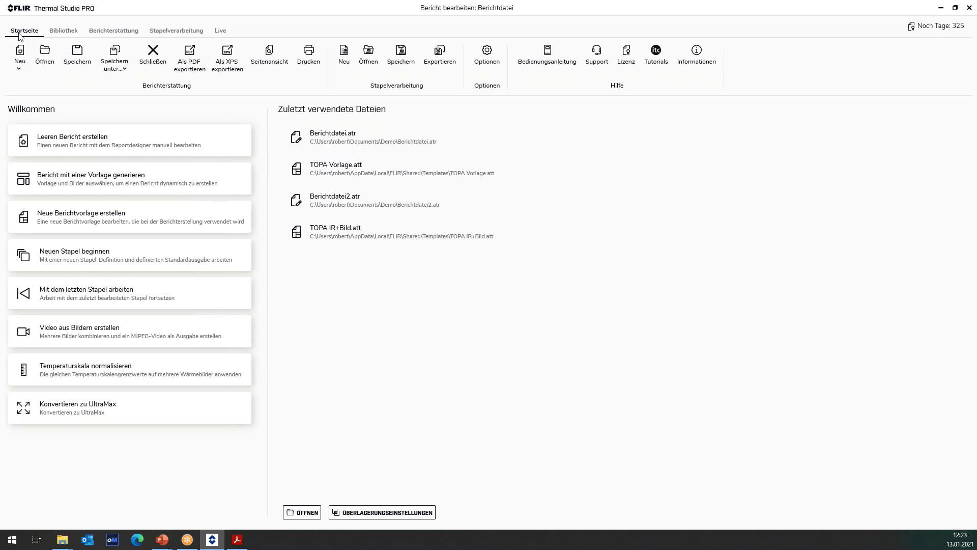
left_click(180, 31)
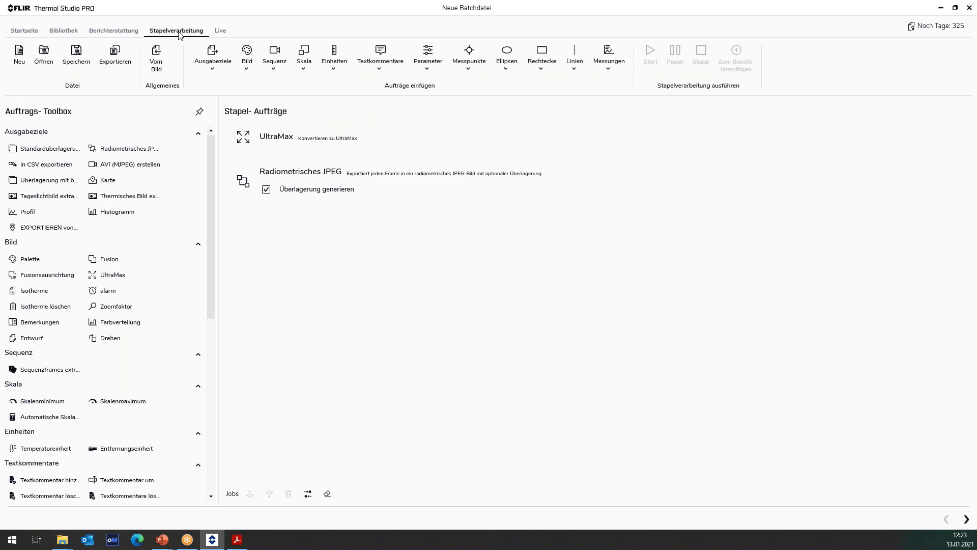
left_click(20, 57)
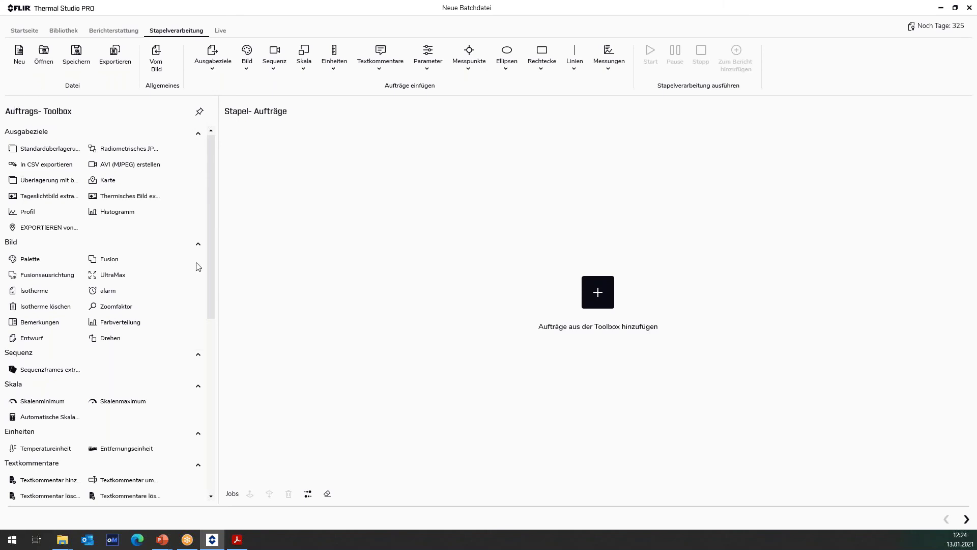
Step: Examine the job categories in the batch toolbox and the images available in the Demo folder of the library
left_click_drag(210, 185, 214, 210)
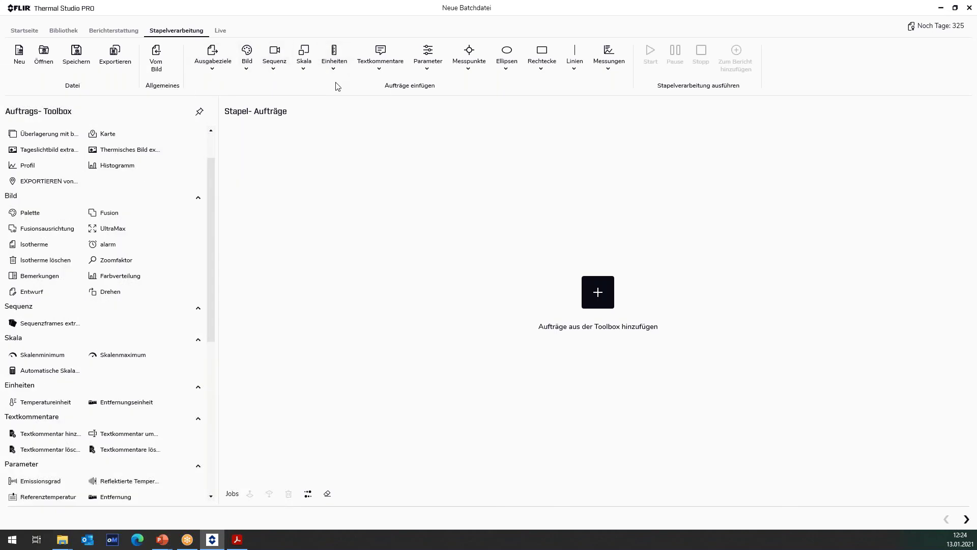
left_click(216, 72)
left_click(215, 71)
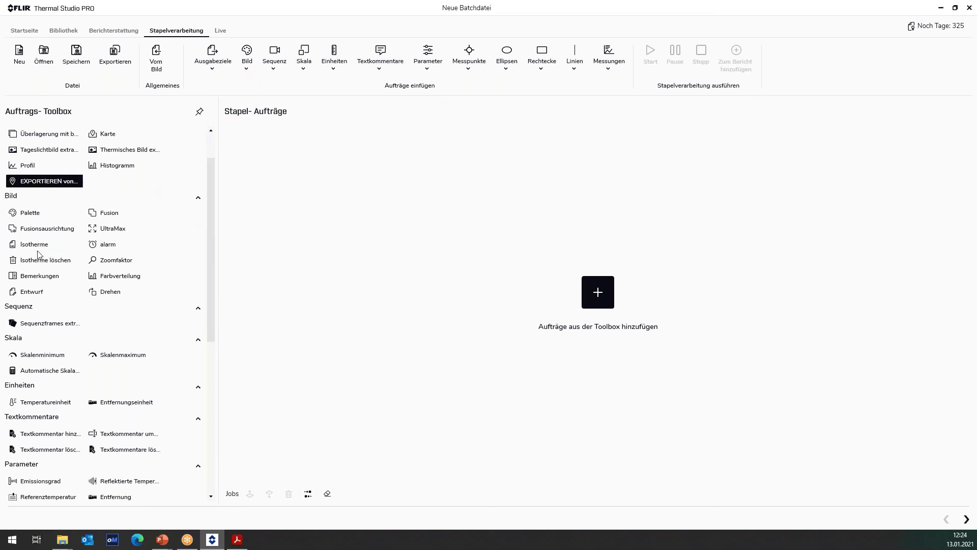
left_click(197, 112)
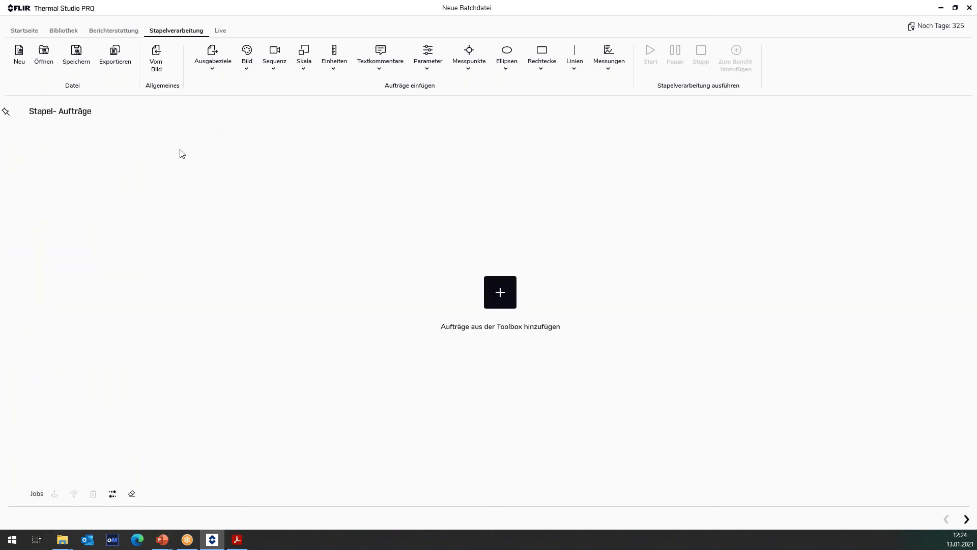
mouse_move(6, 118)
left_click(199, 111)
left_click(5, 112)
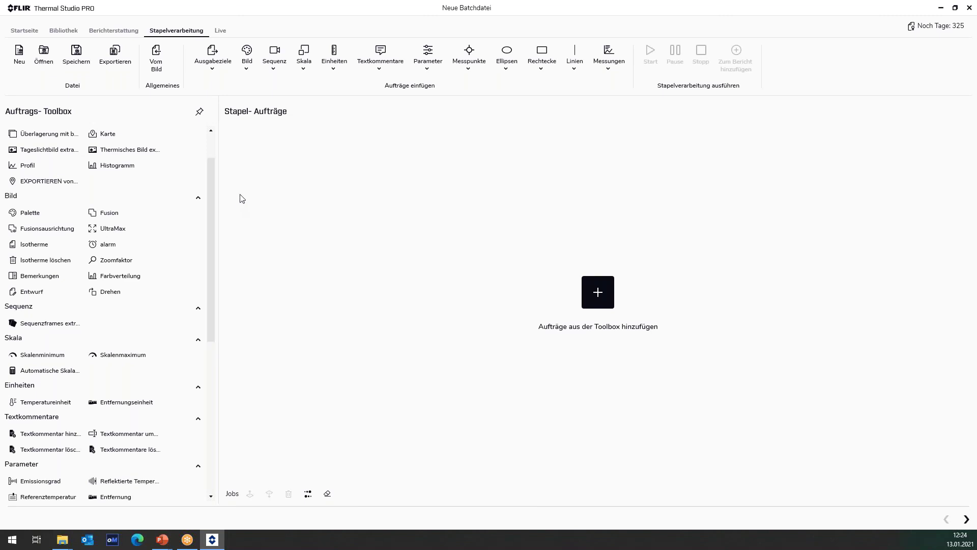
left_click(59, 31)
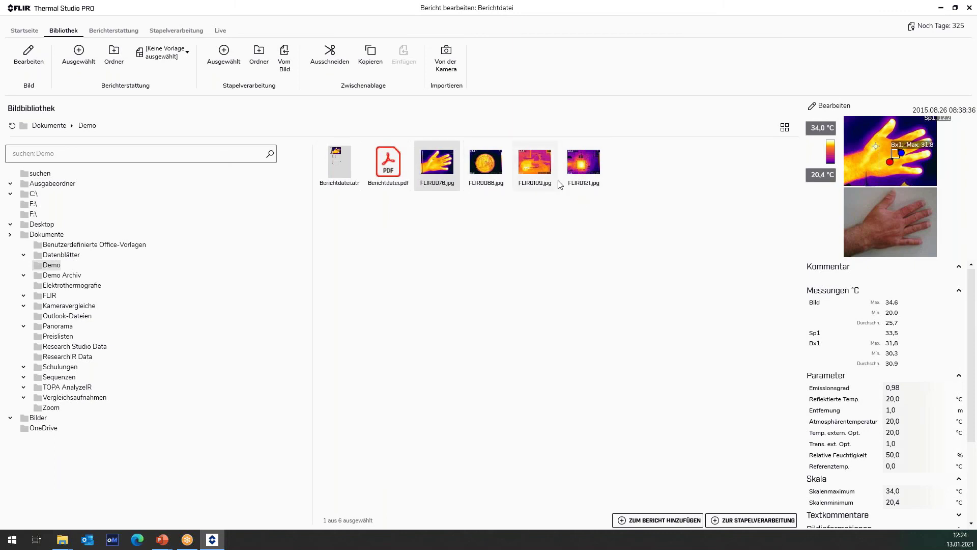
mouse_move(560, 184)
left_click(175, 31)
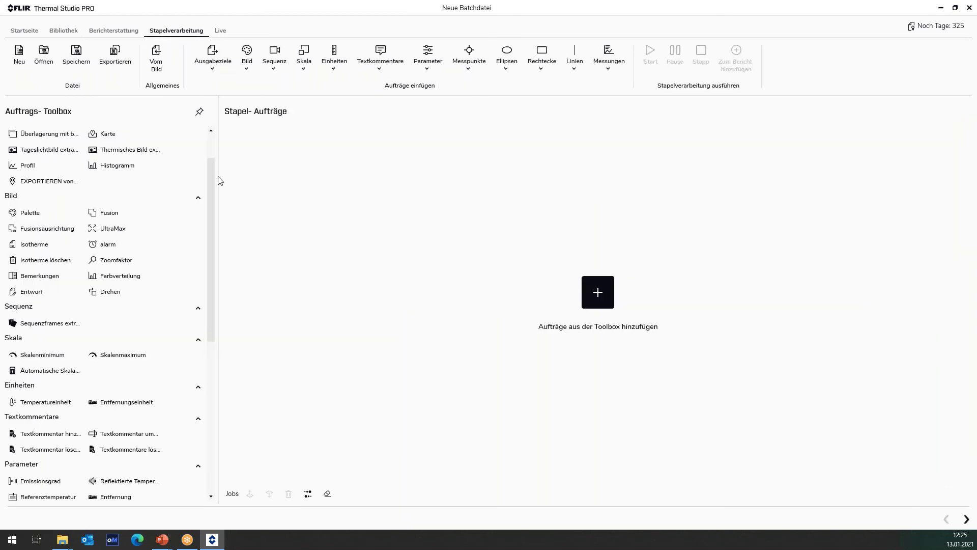
Step: Add a Palette job to the batch and set its colour palette to Gray
double_click(34, 216)
left_click(958, 176)
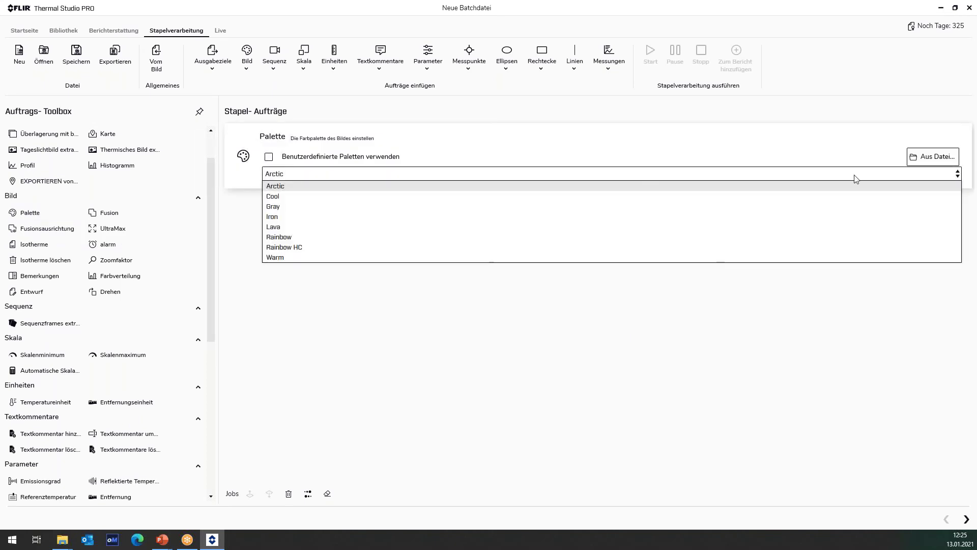
left_click(274, 207)
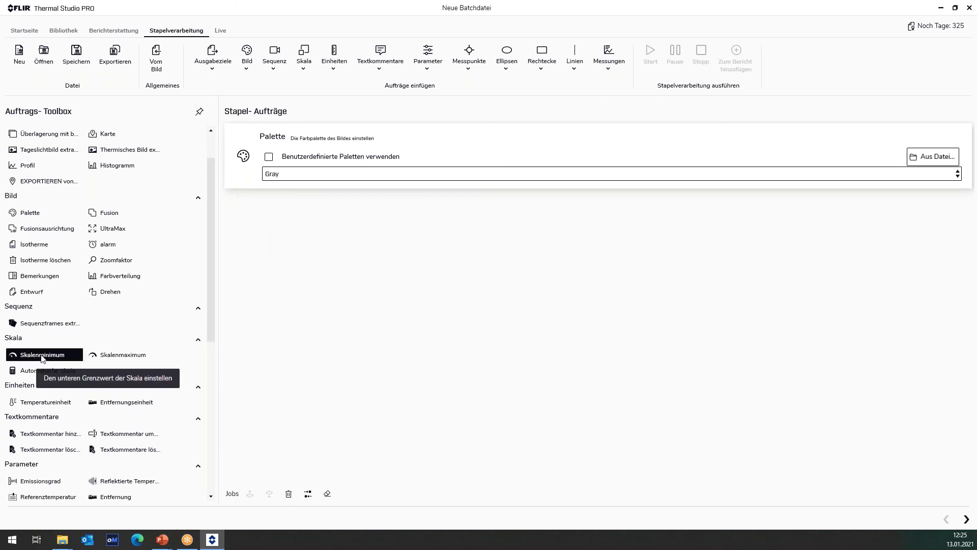
Step: Add a Skalenminimum job set to 10 °C and a Skalenmaximum job set to 40 °C to the batch
left_click_drag(43, 358, 261, 298)
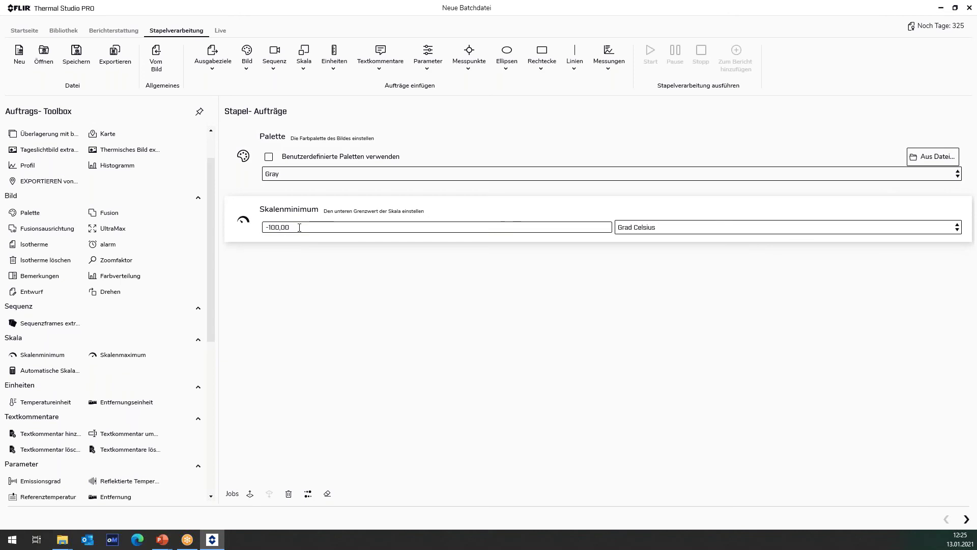
double_click(276, 227)
type("10")
double_click(155, 354)
double_click(277, 280)
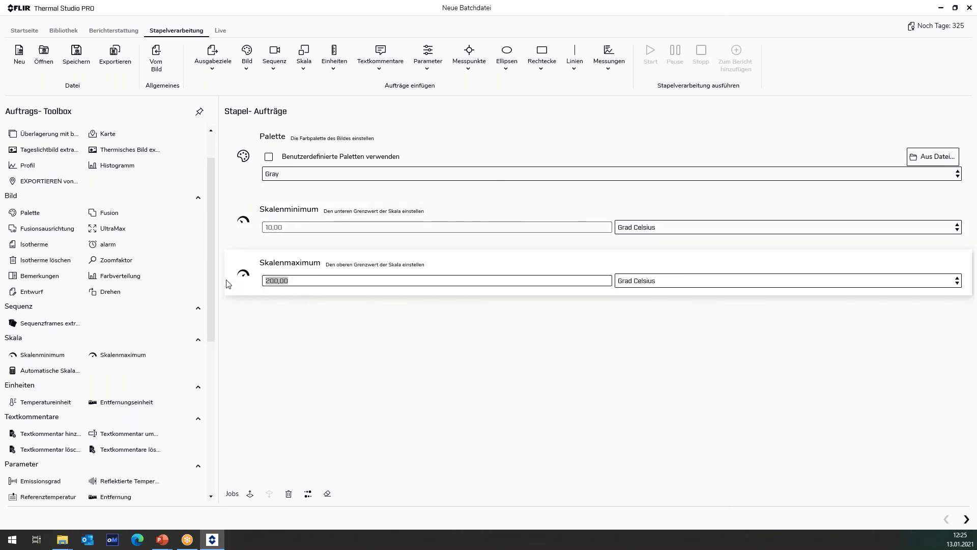
type("40")
left_click(322, 323)
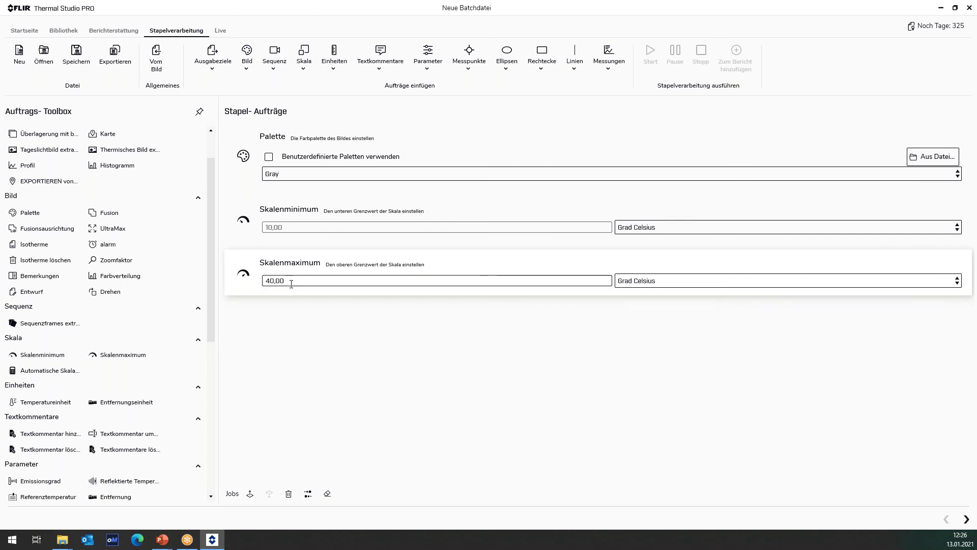
Step: Add the images FLIR0076, FLIR0088, FLIR0109 and FLIR0121 from the Demo folder to the batch files
left_click(967, 520)
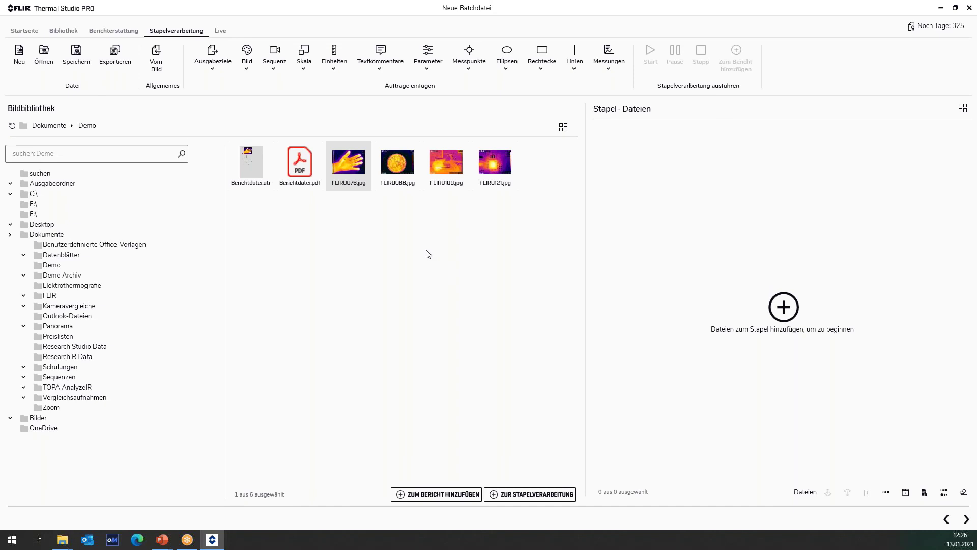
left_click_drag(344, 163, 679, 230)
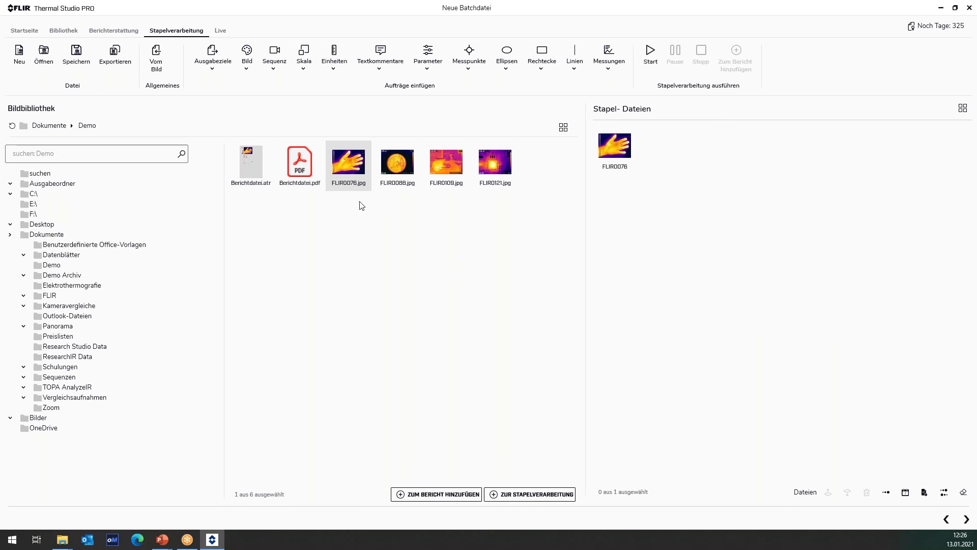
left_click_drag(521, 197, 392, 184)
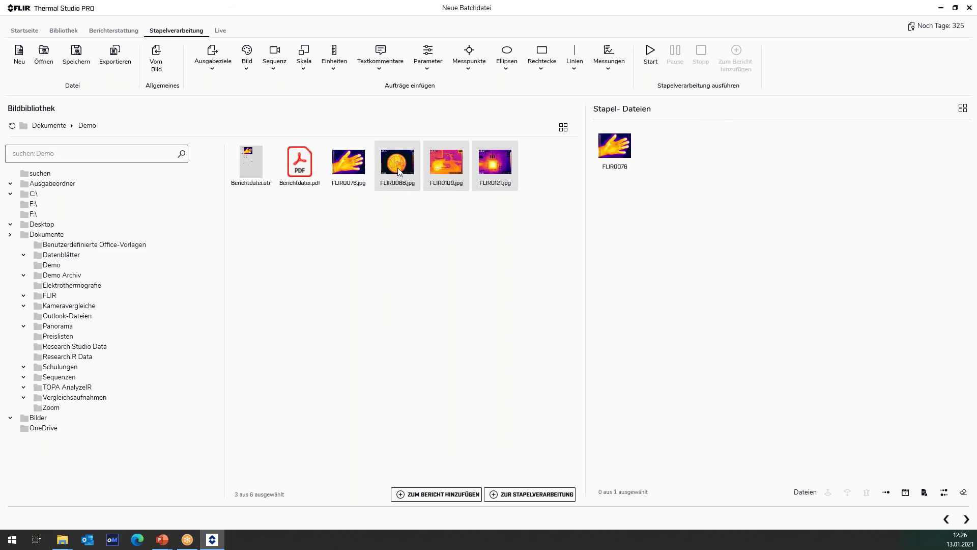
left_click(521, 493)
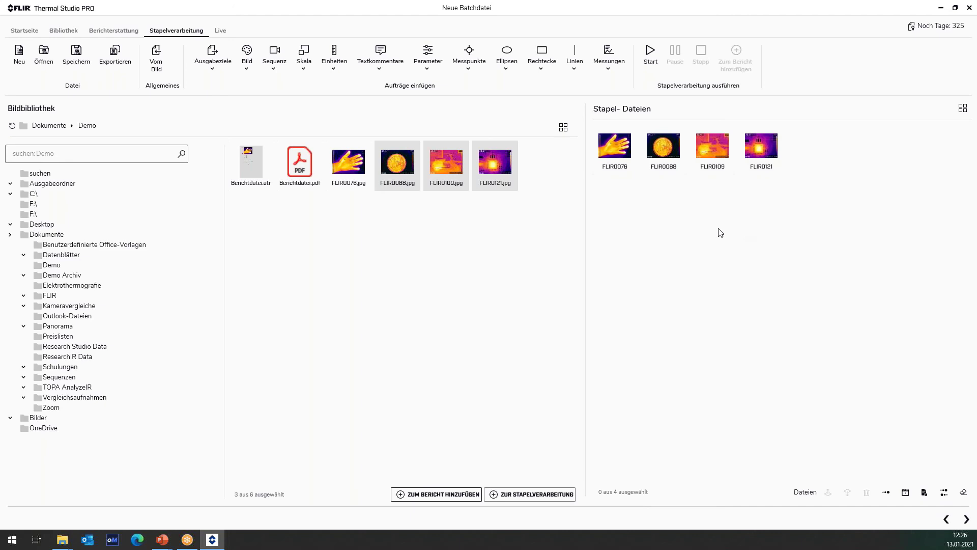
left_click(442, 231)
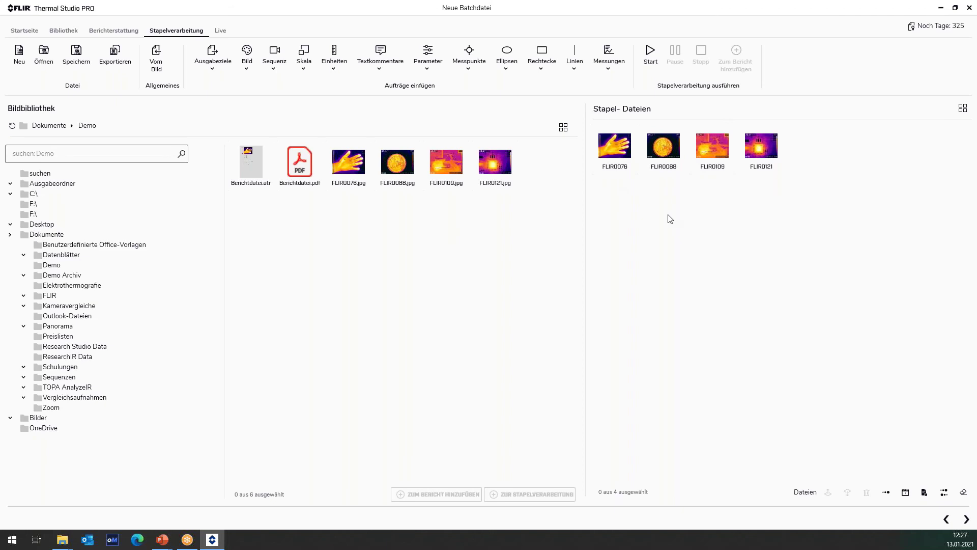
Step: Proceed to the batch's processing stage and review the overlay settings for batch processing
left_click(967, 519)
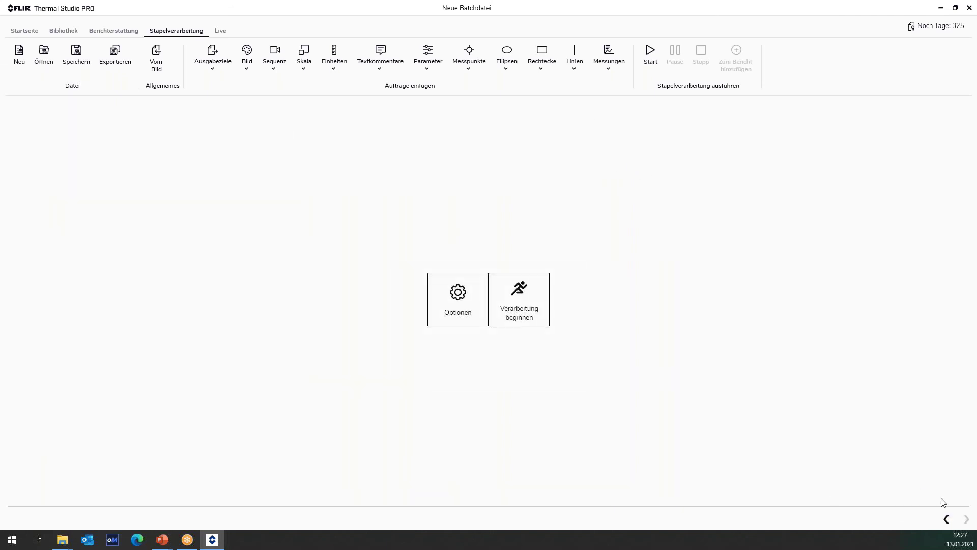
left_click(463, 298)
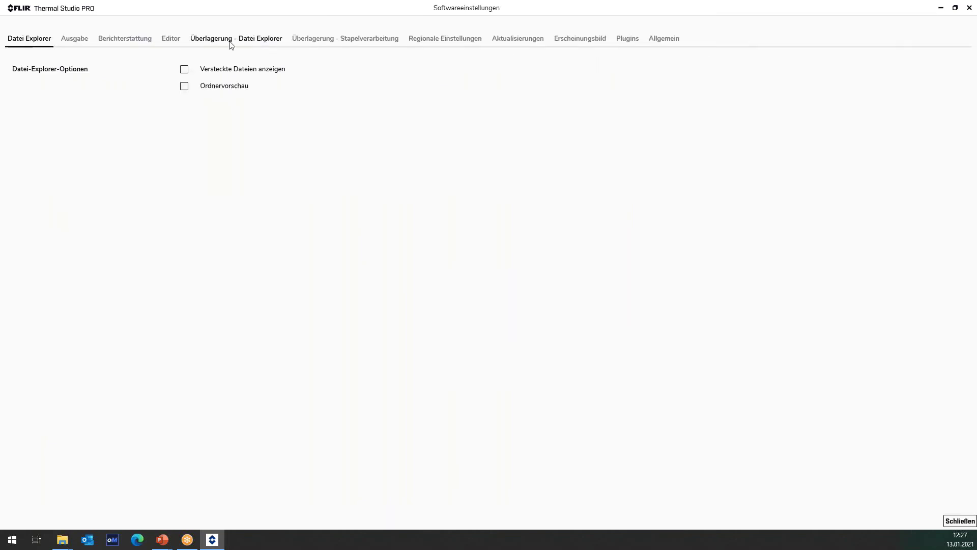
left_click(336, 39)
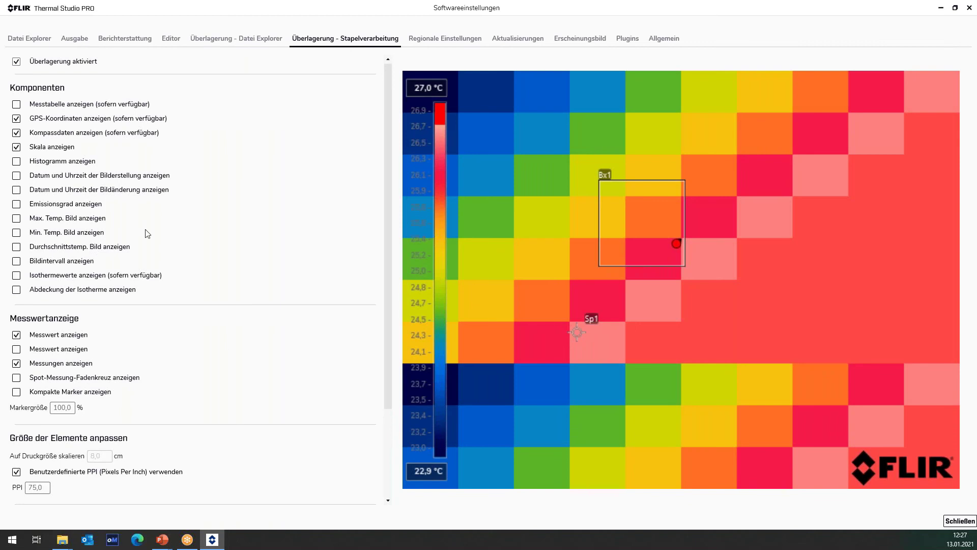
left_click(965, 521)
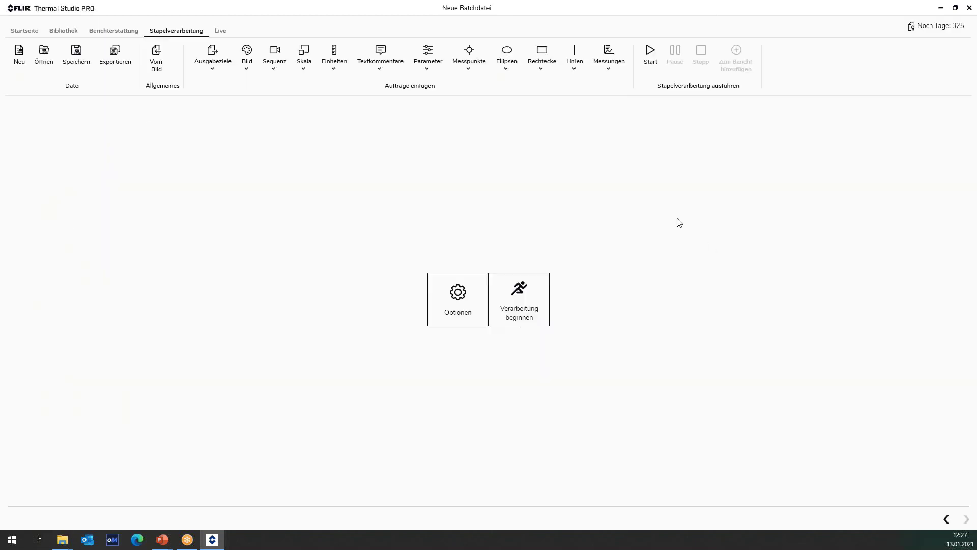
Step: Run the batch processing on the added images and close the output folder window
left_click(521, 293)
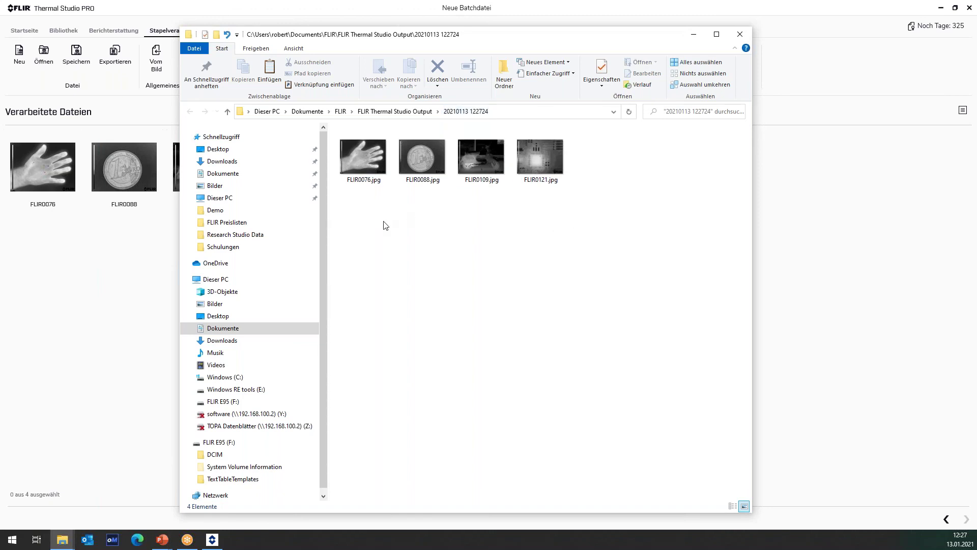
left_click(740, 34)
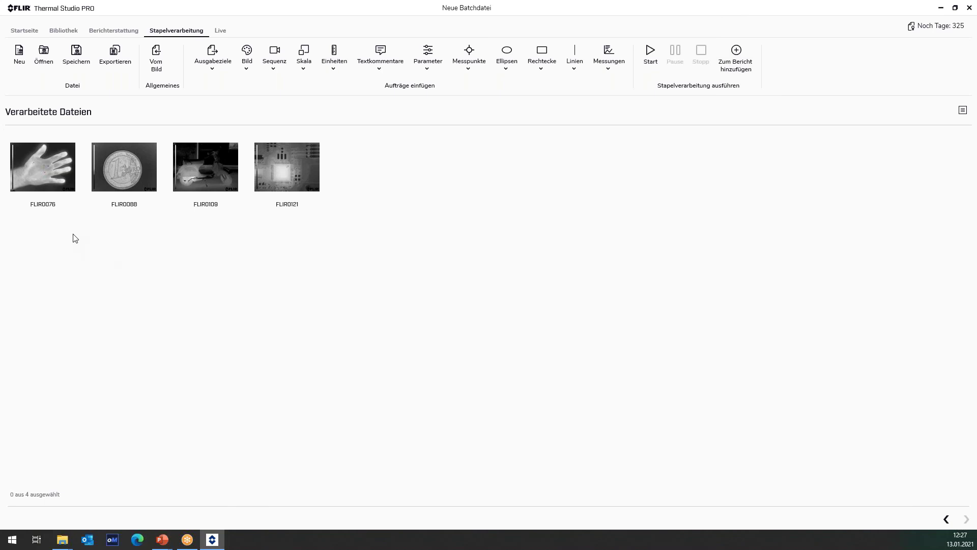
Step: Inspect the processed FLIR0088 image with its gray palette and scale limits, and close it
double_click(121, 169)
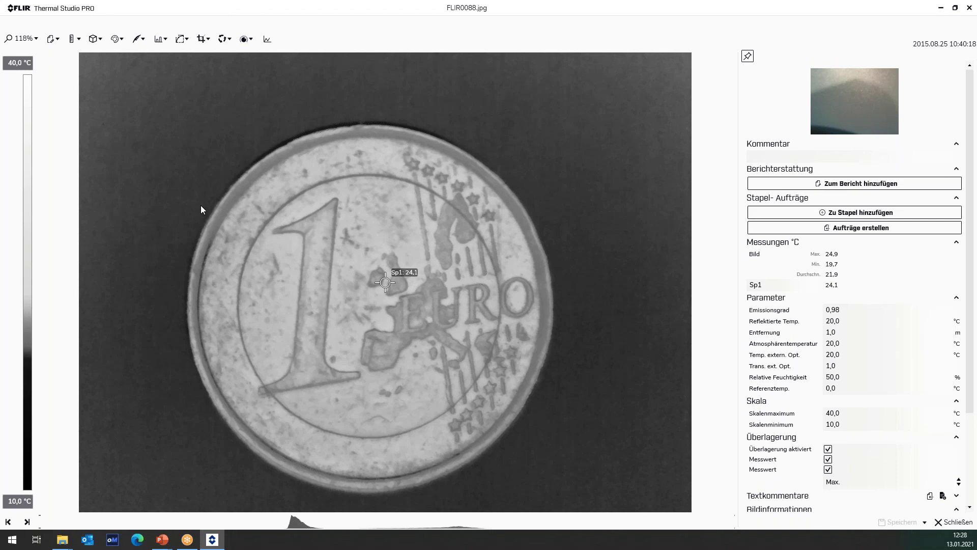
left_click(955, 521)
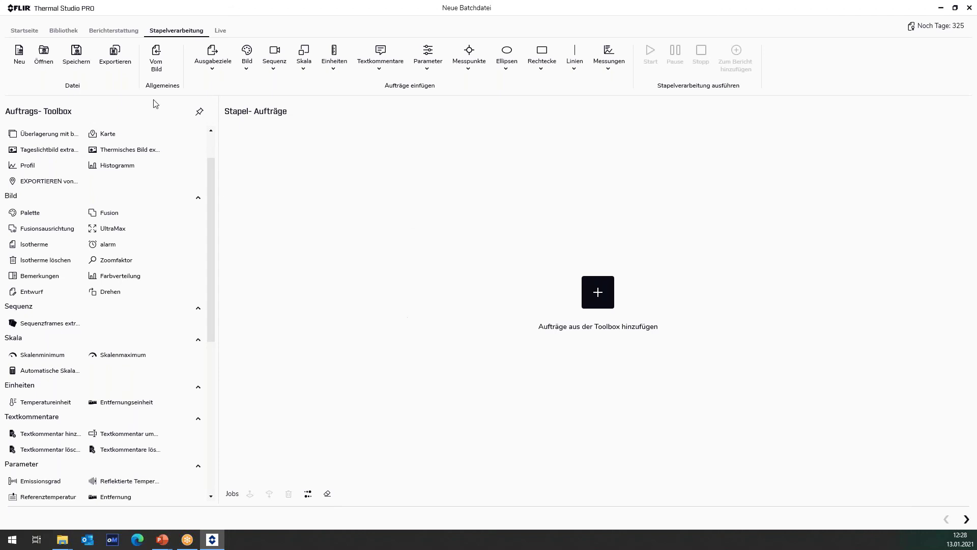
Step: Generate batch jobs from the settings of the image FLIR0076.jpg in the Demo folder and review the job list
left_click(156, 57)
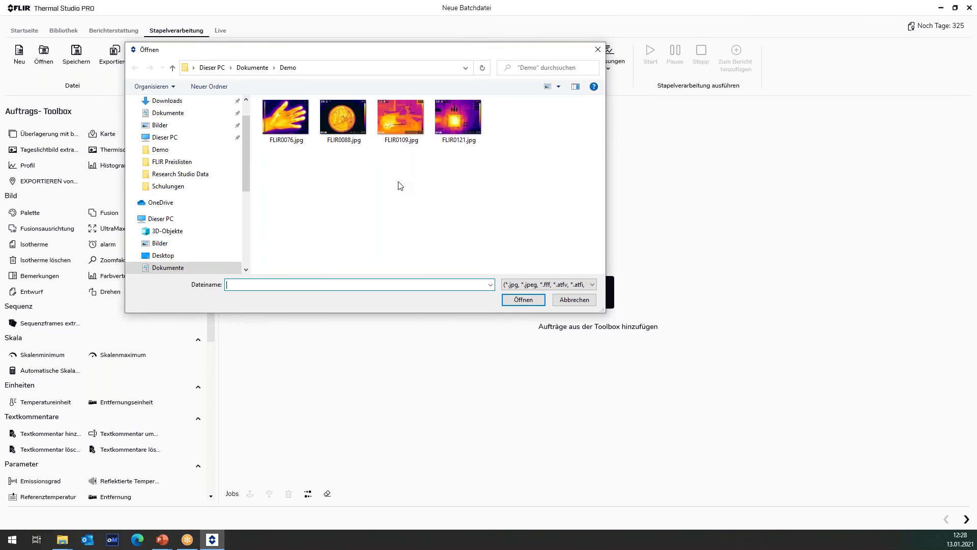
left_click(274, 127)
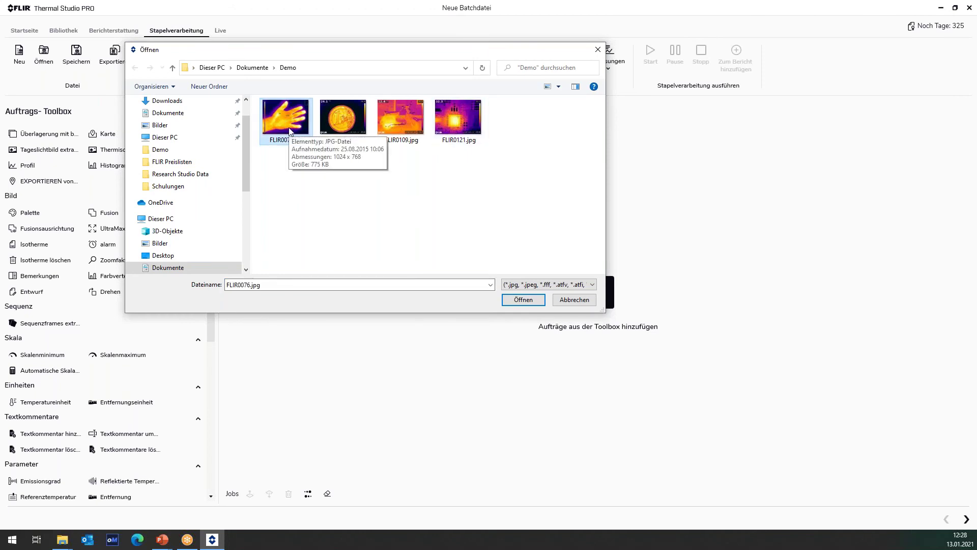
left_click(523, 300)
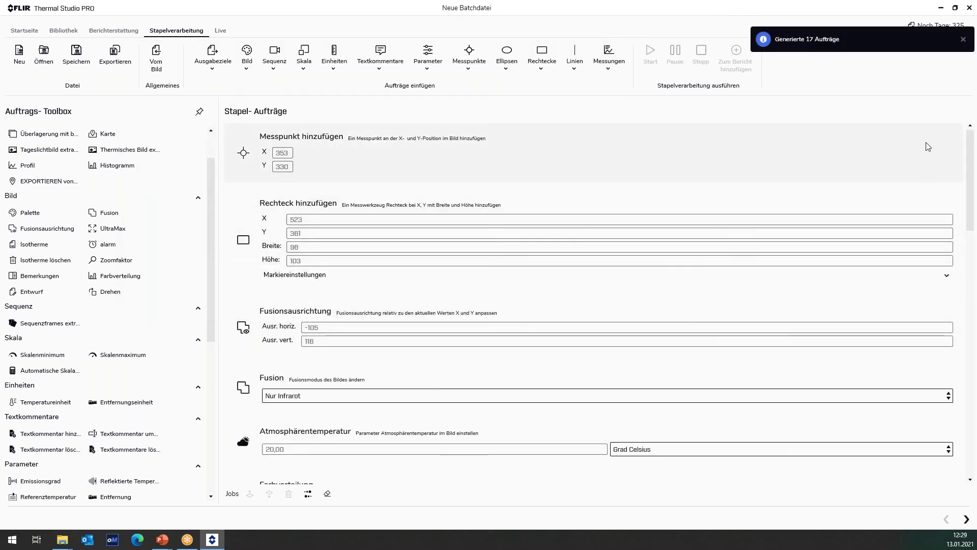
scroll(966, 184, "down", 2)
left_click_drag(966, 184, 975, 117)
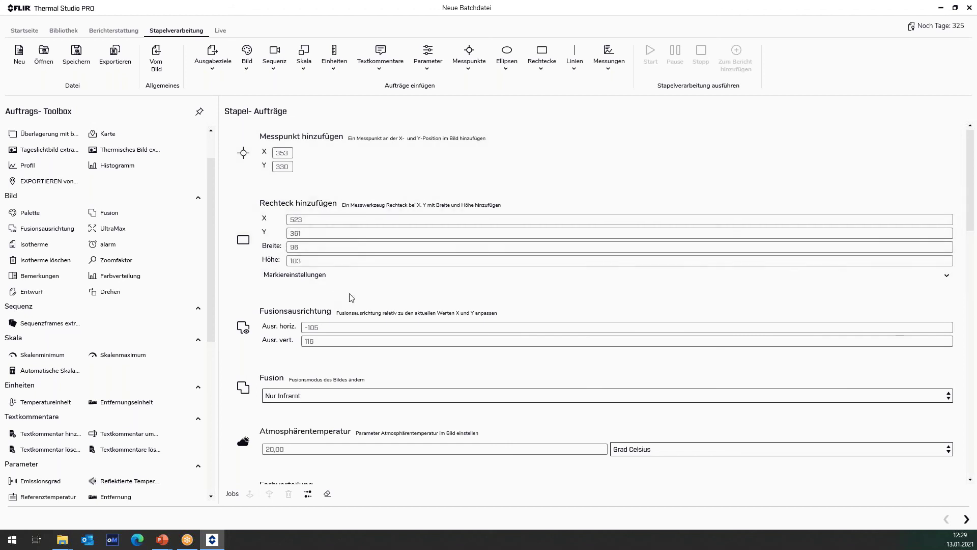
scroll(346, 285, "down", 10)
scroll(338, 277, "up", 10)
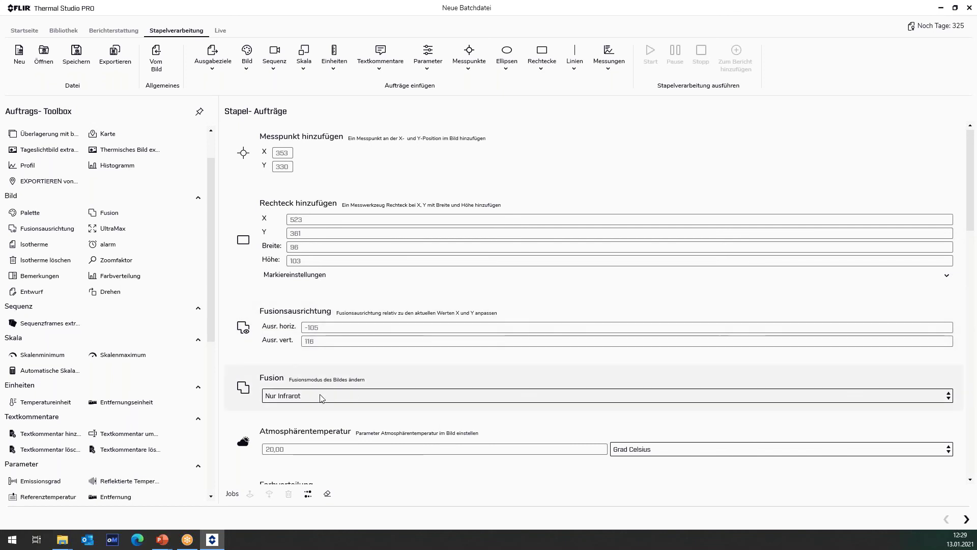
scroll(308, 400, "down", 8)
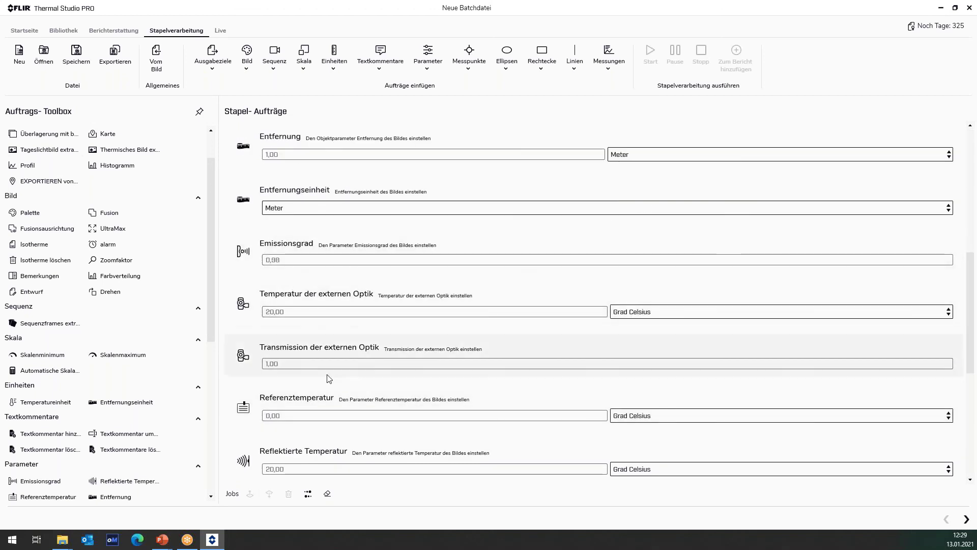
scroll(356, 374, "down", 5)
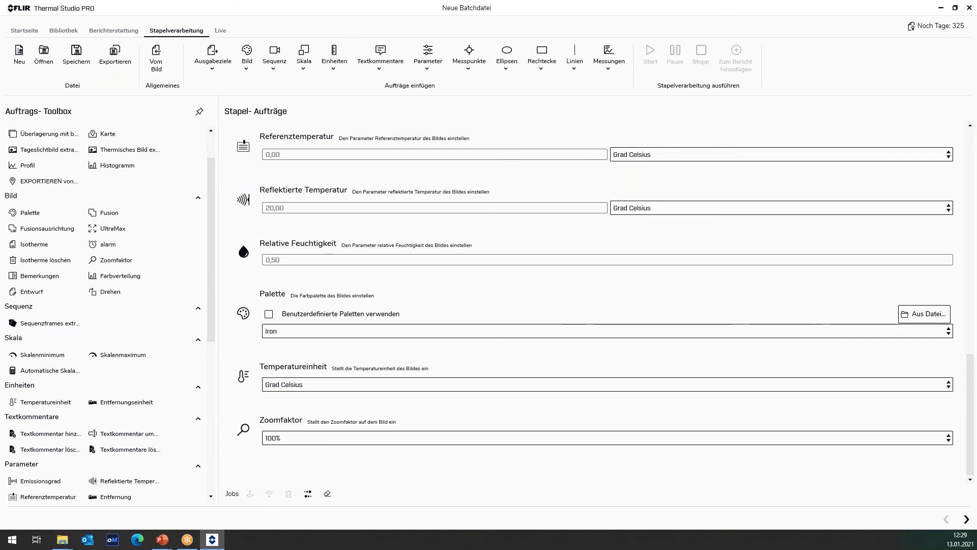
Step: Add the images FLIR0088, FLIR0109 and FLIR0121 from the Demo folder to the batch files
left_click(967, 519)
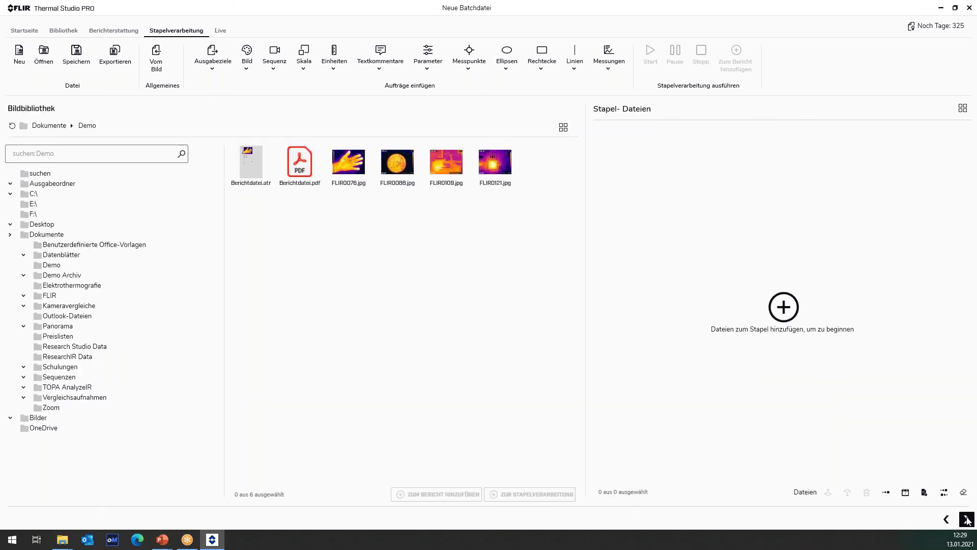
left_click(446, 163)
left_click(514, 172)
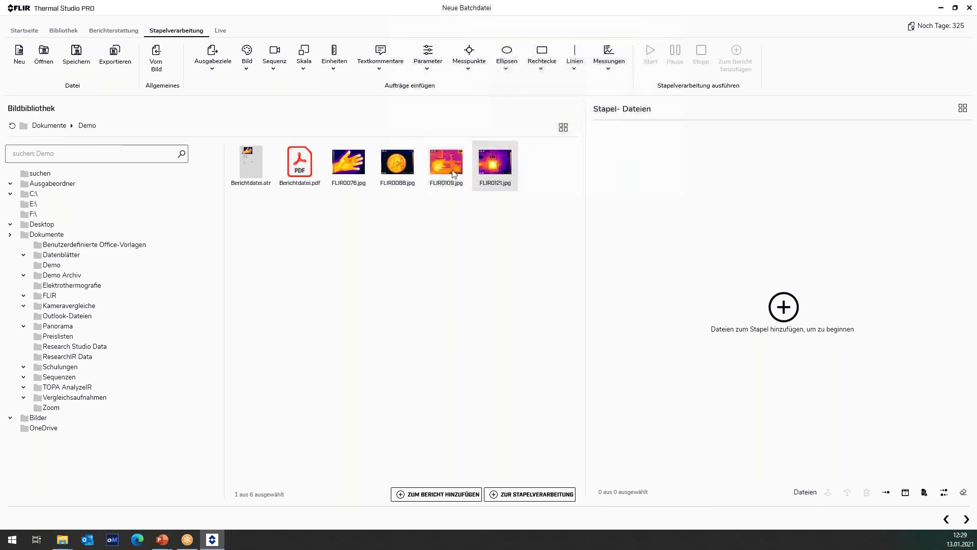
left_click(408, 179, "shift")
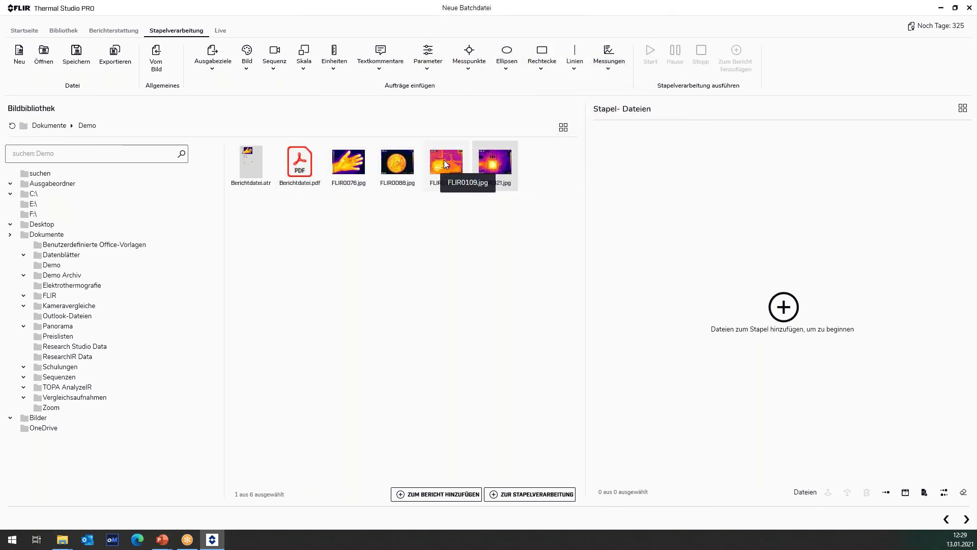
left_click_drag(444, 160, 864, 481)
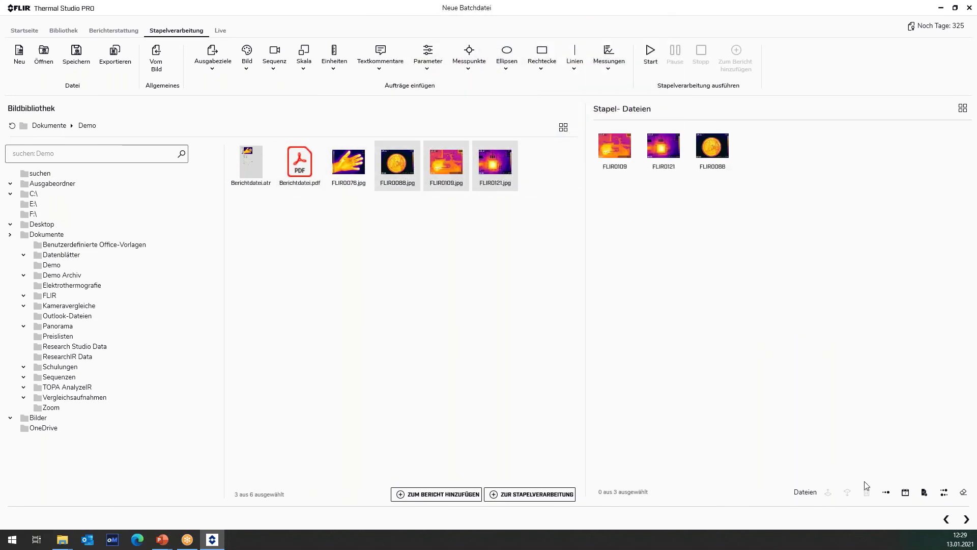
Step: Run the batch processing on the three images and check the output image FLIR0088.jpg
left_click(967, 519)
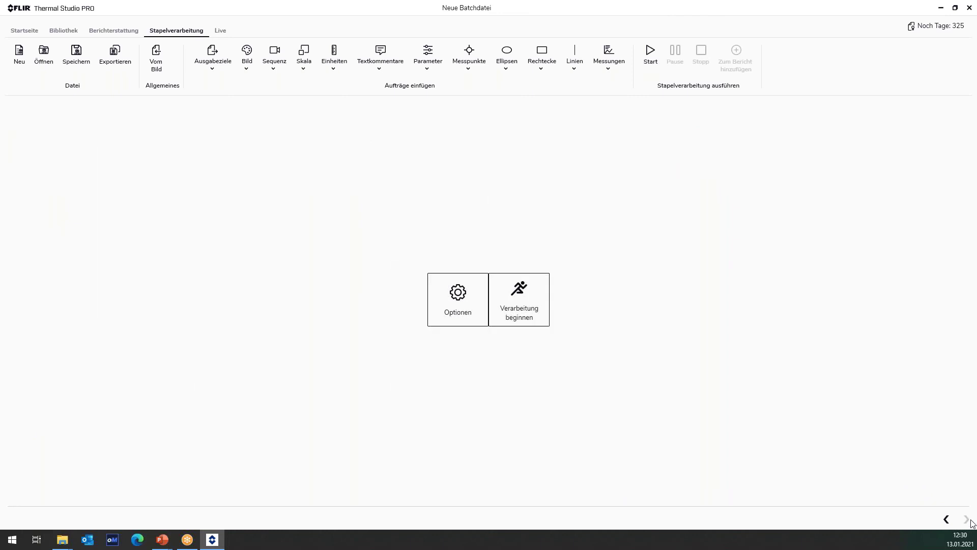
left_click(526, 300)
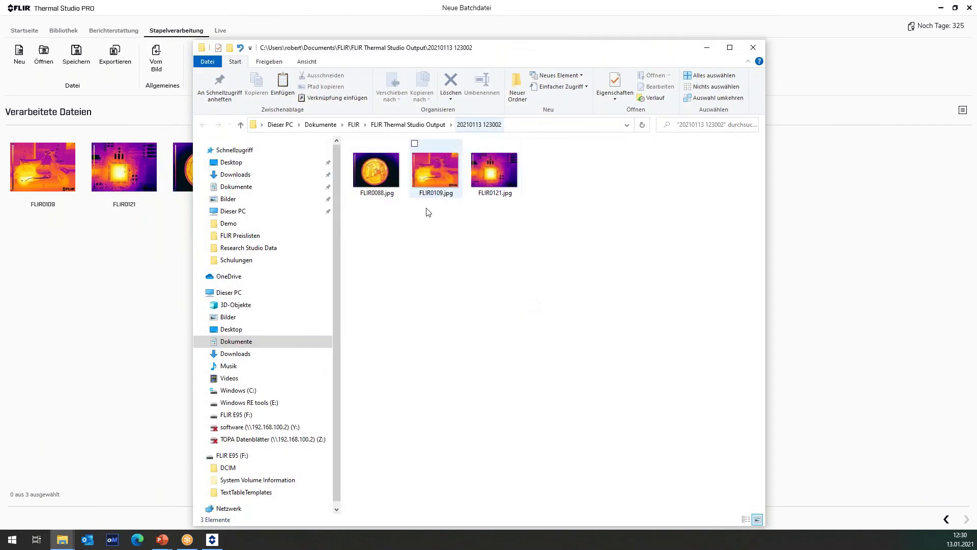
double_click(379, 174)
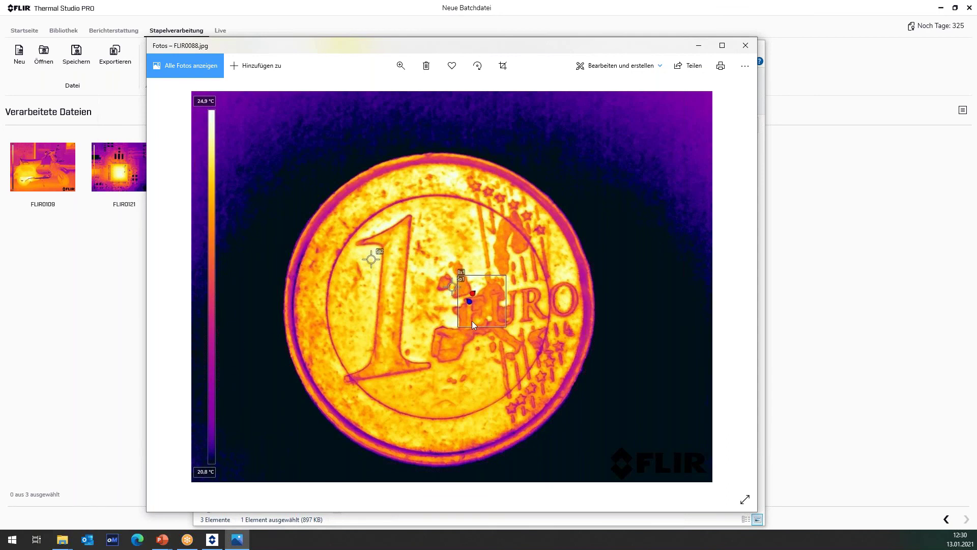
left_click(745, 46)
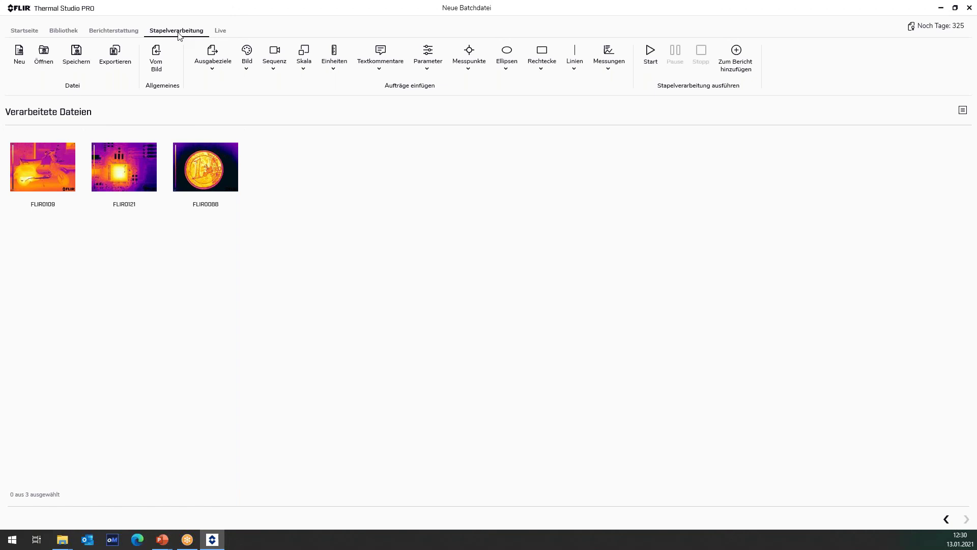
left_click(117, 31)
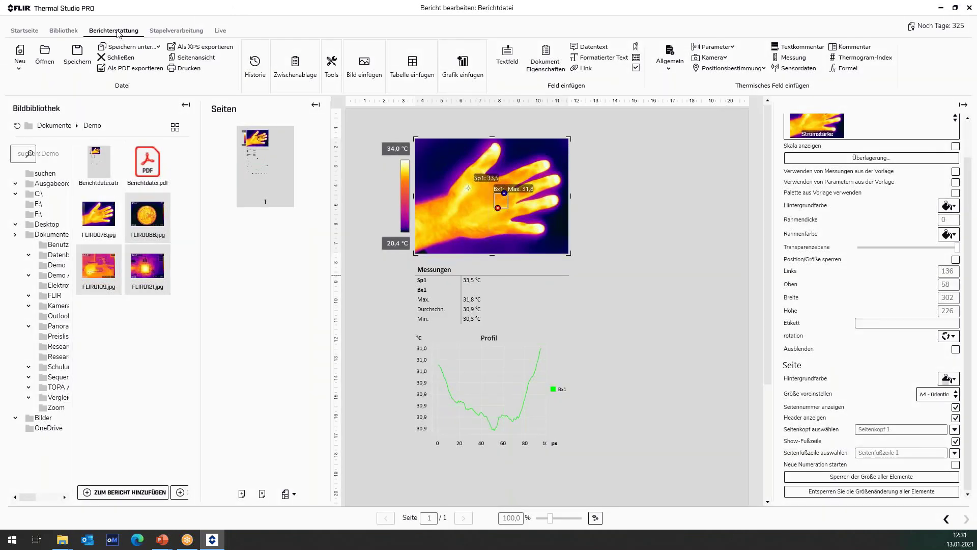
left_click(173, 32)
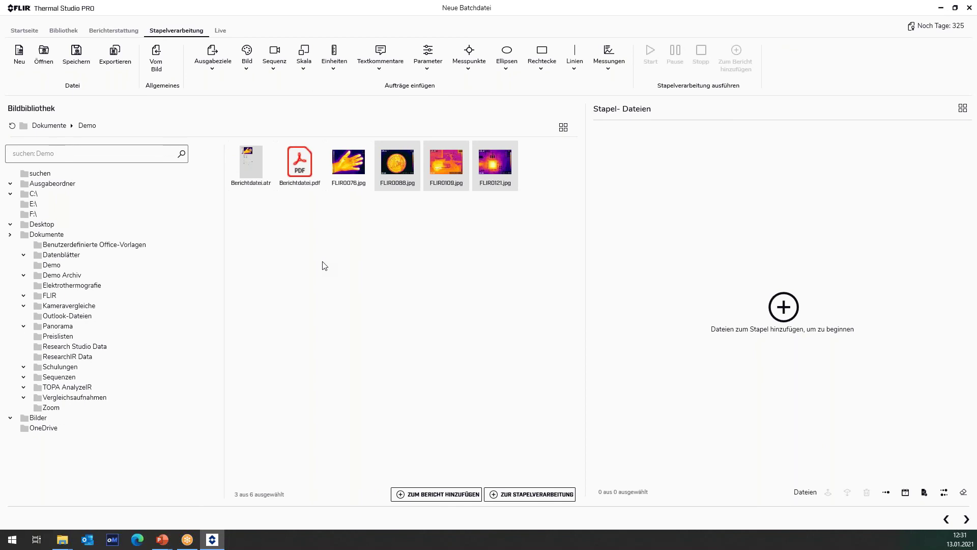
Step: Refresh the list of live cameras, connect to the FLIR E85 live stream and calibrate the camera
left_click(221, 31)
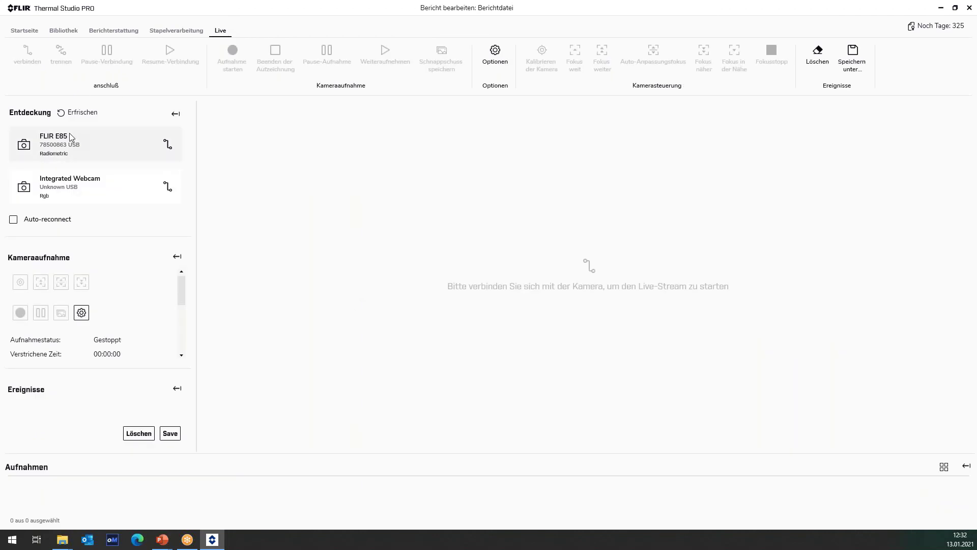
left_click(76, 113)
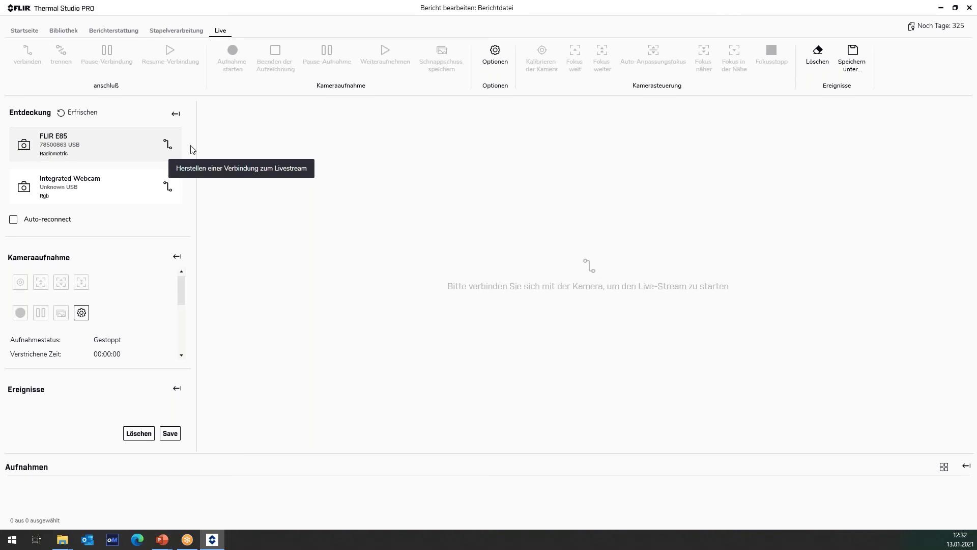
left_click(168, 144)
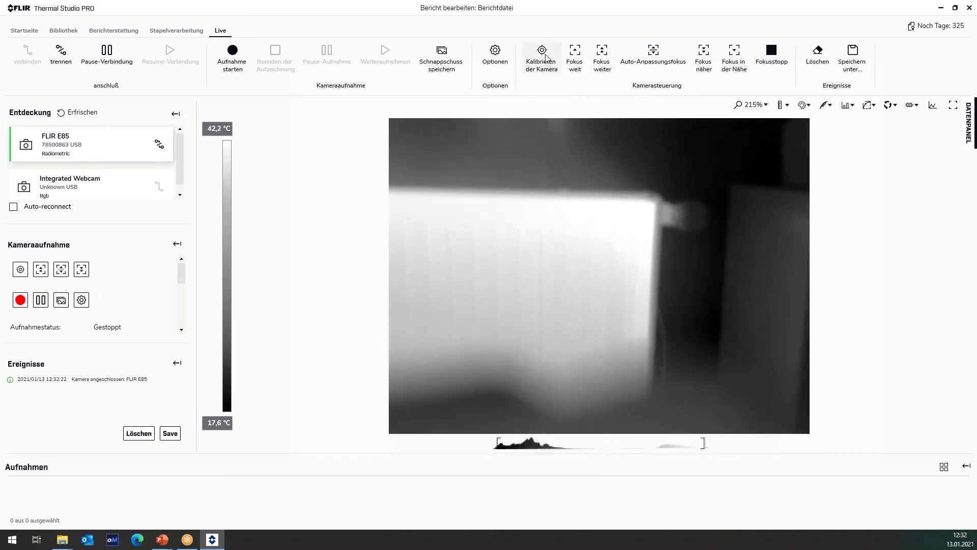
left_click(546, 57)
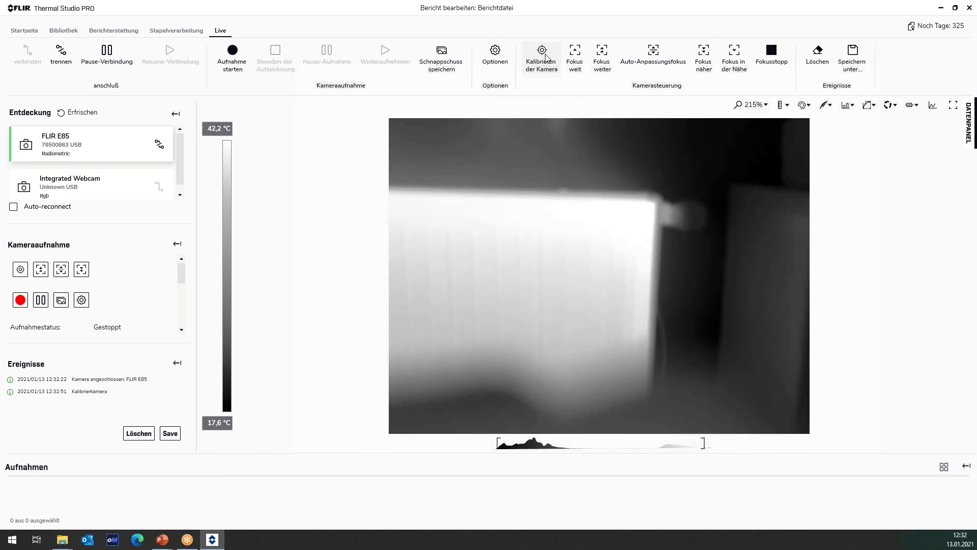